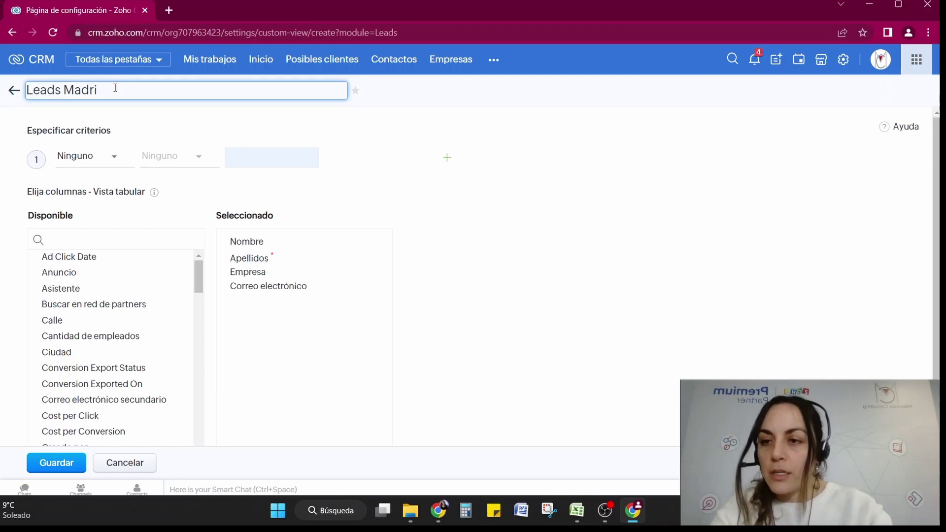
Finish naming the custom view Leads Madrid and set its first criterion to Ciudad es madrid.
type("d")
left_click(99, 157)
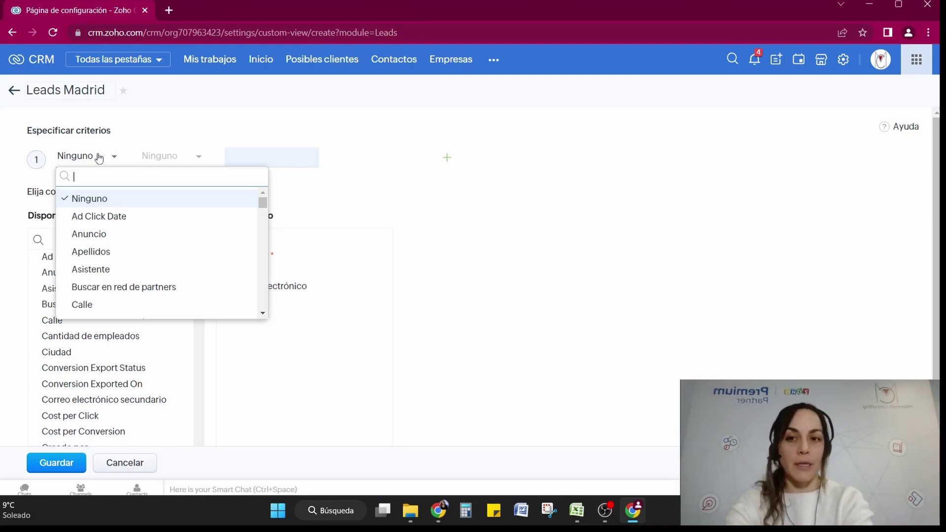
left_click(89, 286)
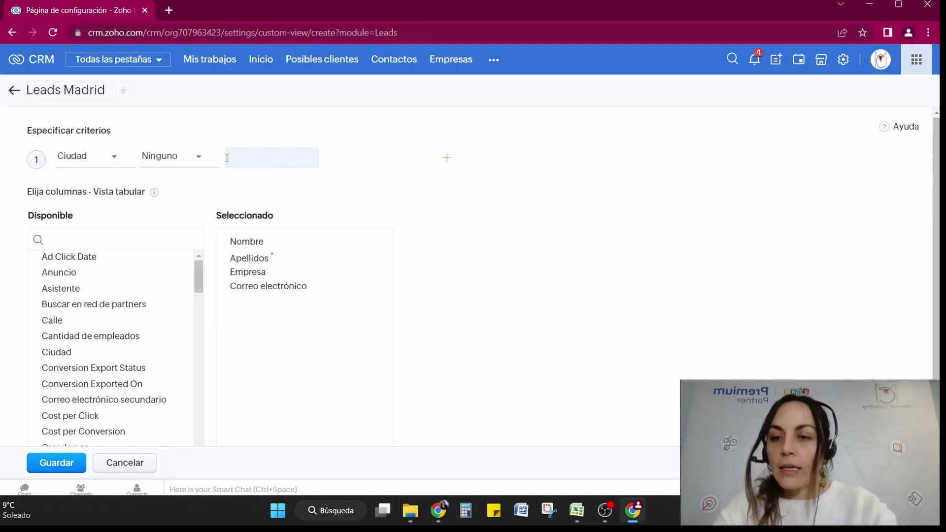
left_click(199, 163)
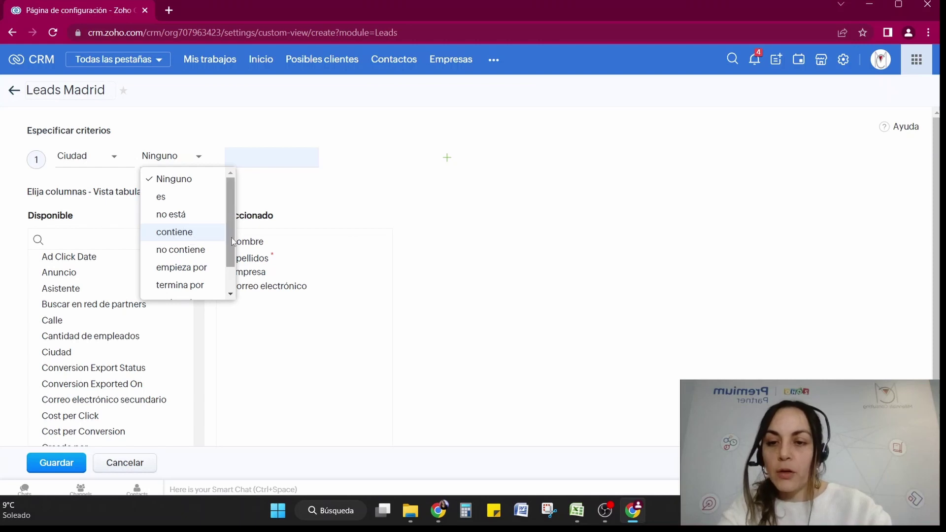
scroll(210, 233, "down", 1)
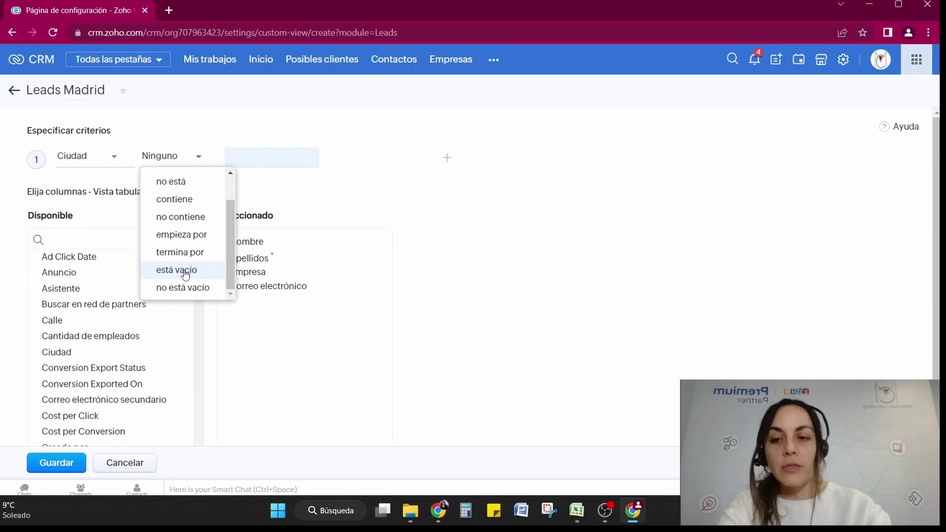
left_click_drag(233, 213, 234, 191)
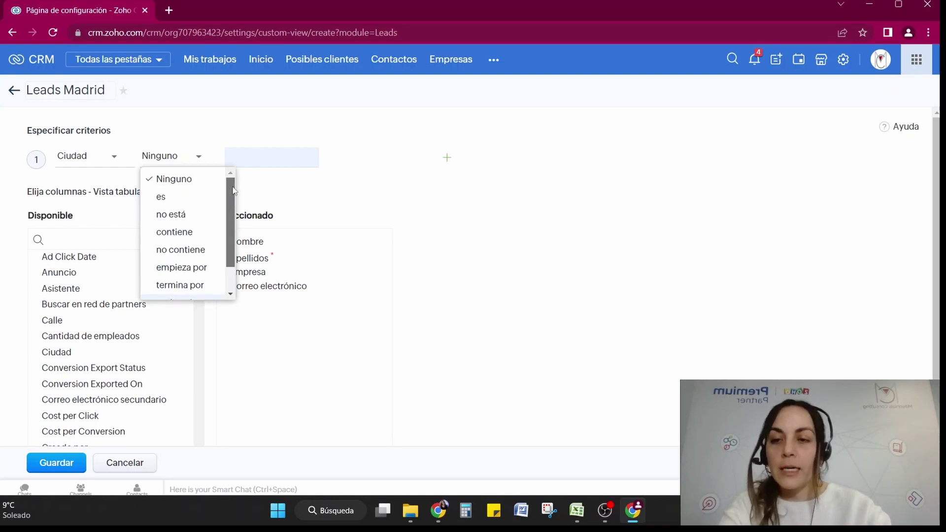
left_click(167, 198)
left_click(241, 157)
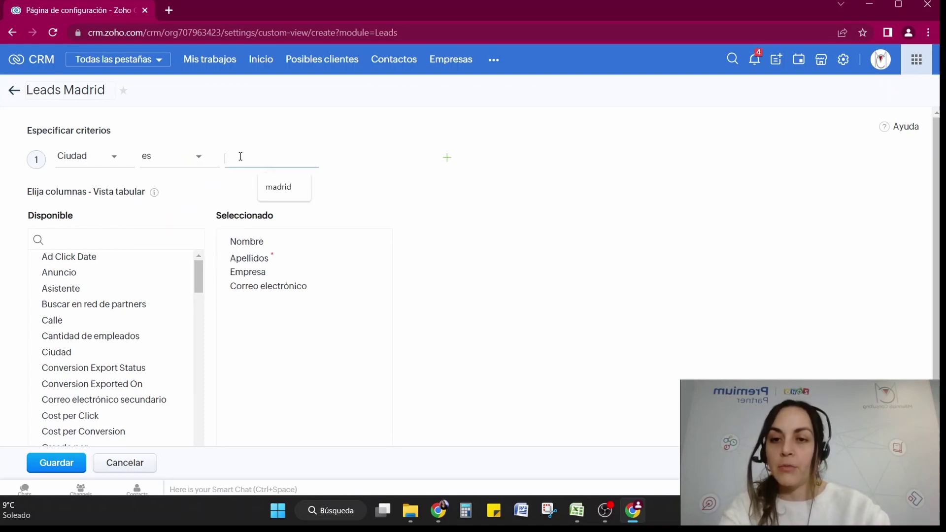
left_click(293, 192)
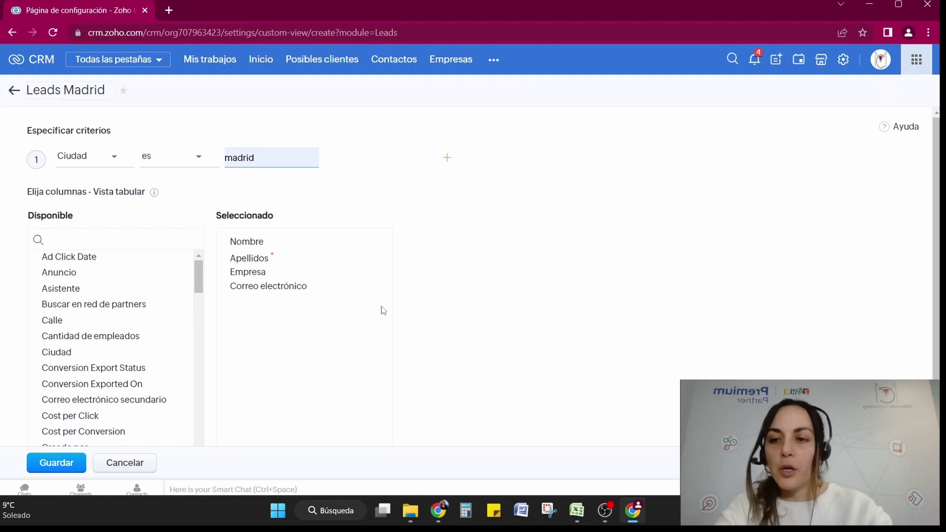
Add a second criterion, Apellidos no está vacío, joined to the first with Y.
left_click(447, 159)
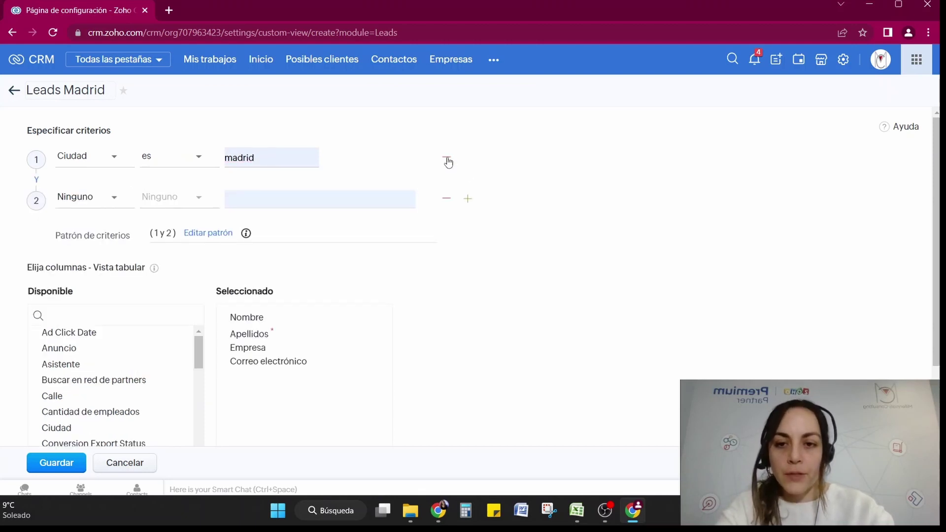
left_click(35, 181)
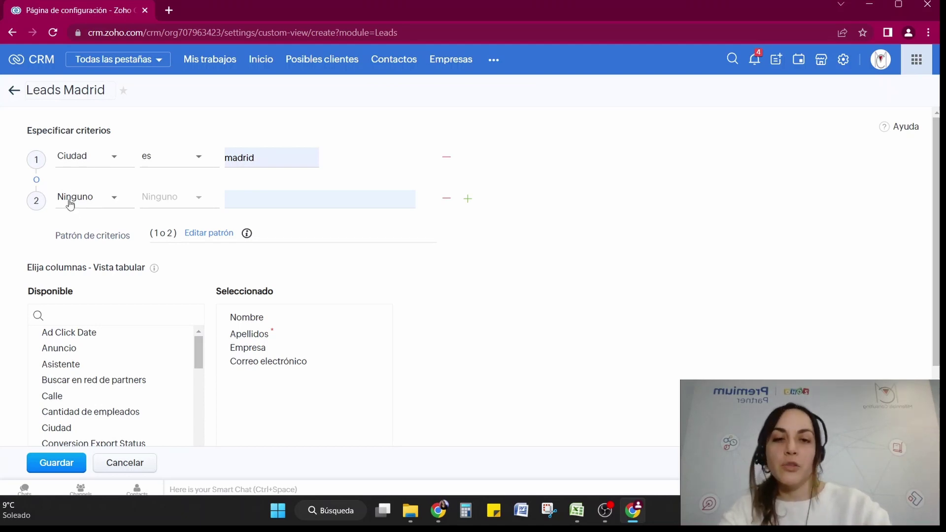
left_click(37, 180)
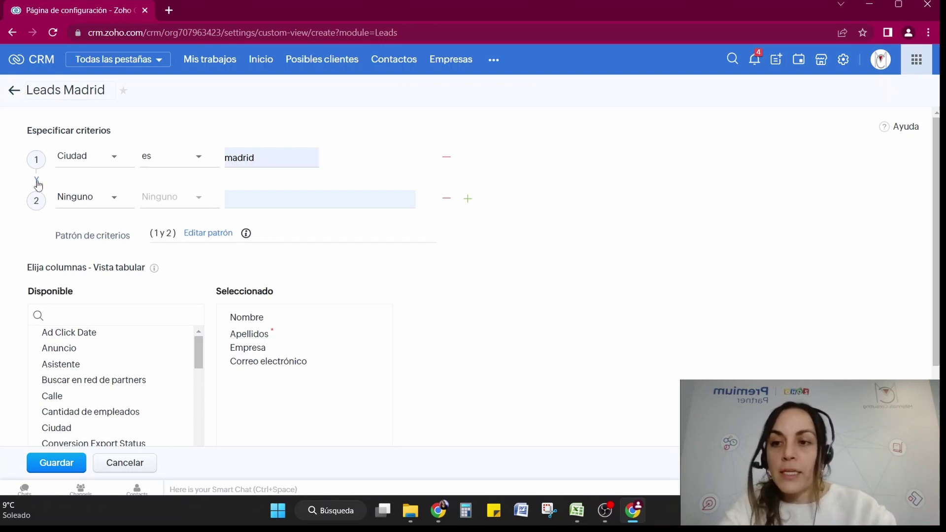
left_click(98, 201)
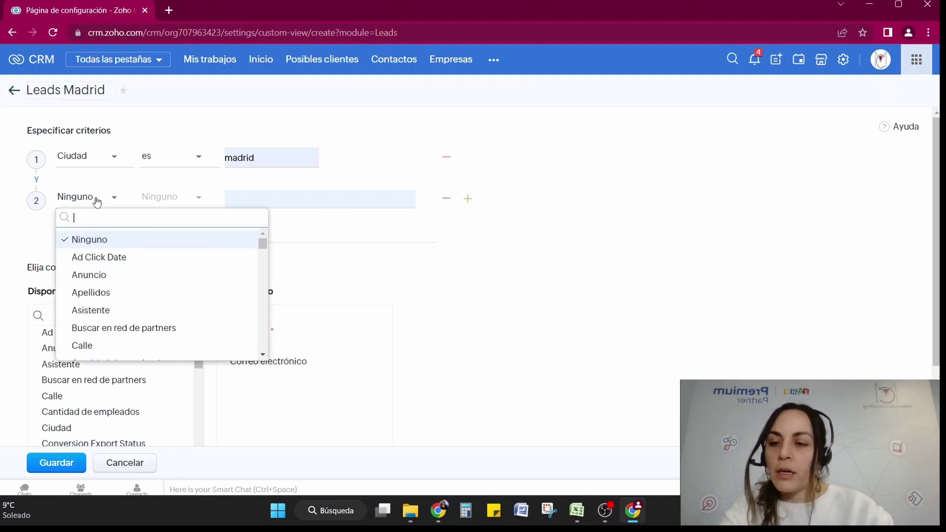
left_click(106, 293)
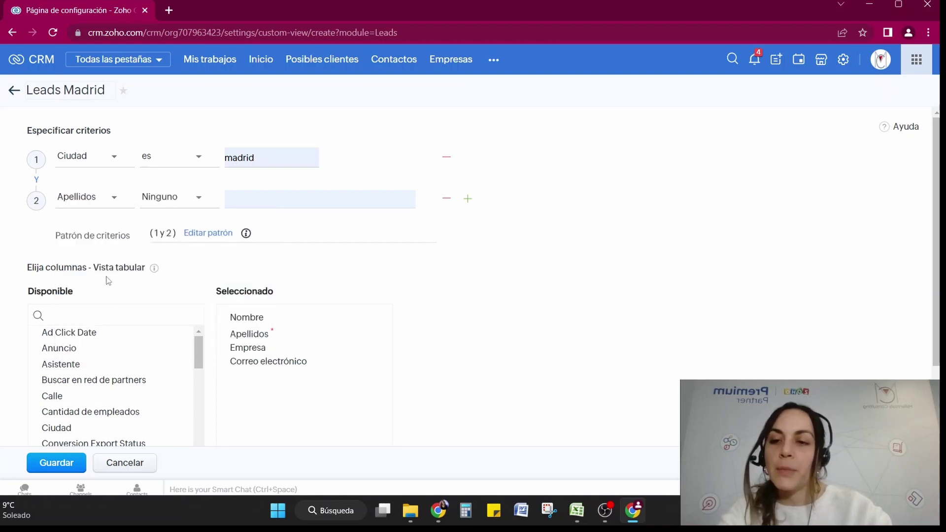
left_click(196, 198)
scroll(227, 319, "down", 1)
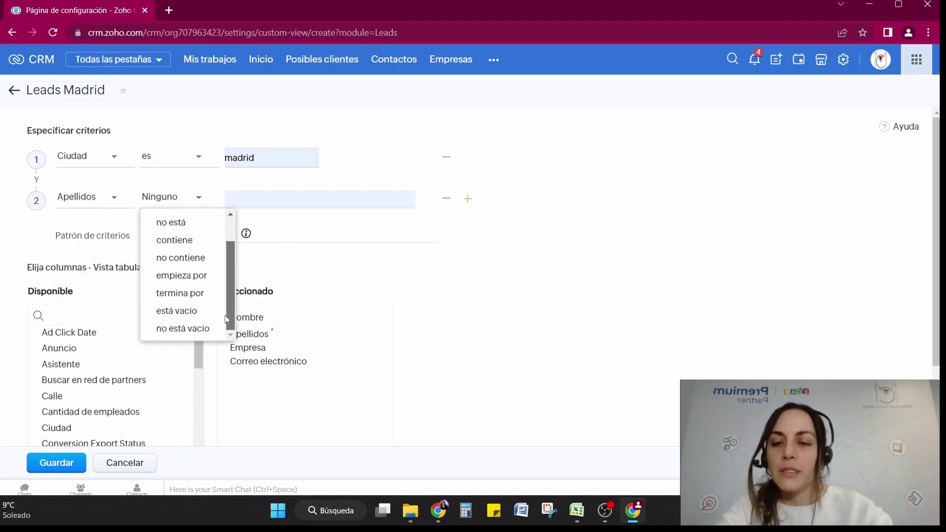
left_click(192, 328)
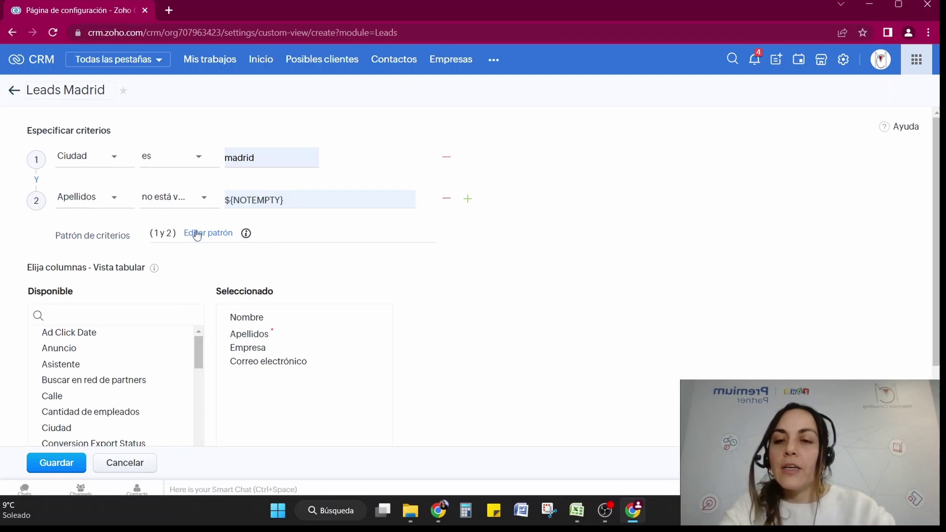
left_click_drag(151, 233, 181, 236)
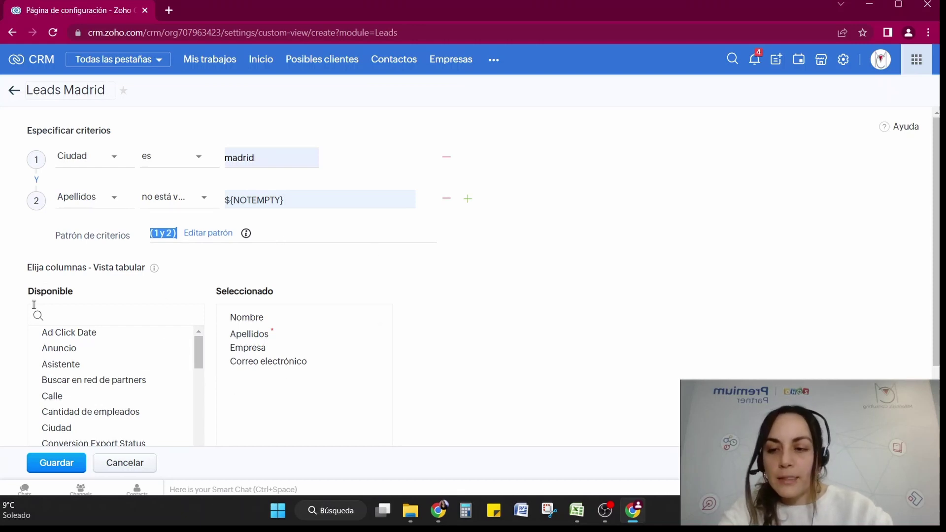
Add the Teléfono and Móvil fields to the view's selected columns.
left_click(107, 315)
type("tele")
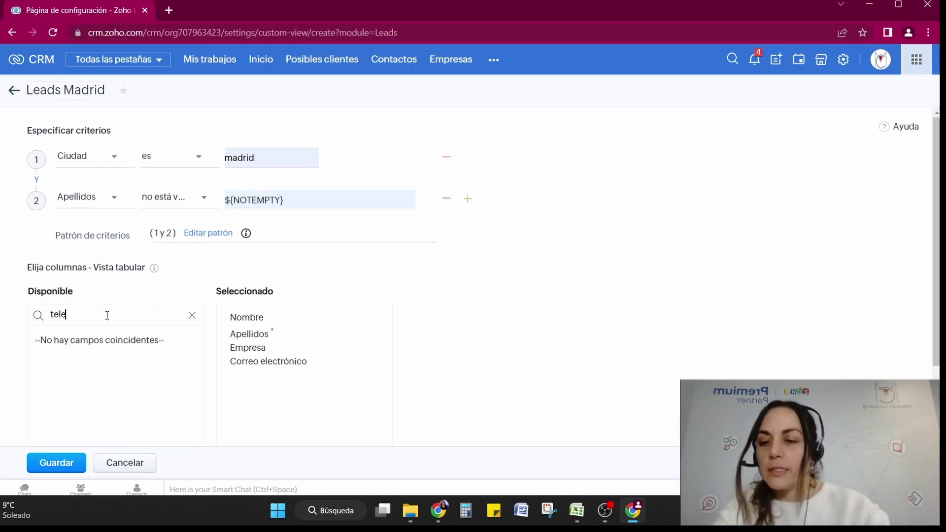
key("BackSpace")
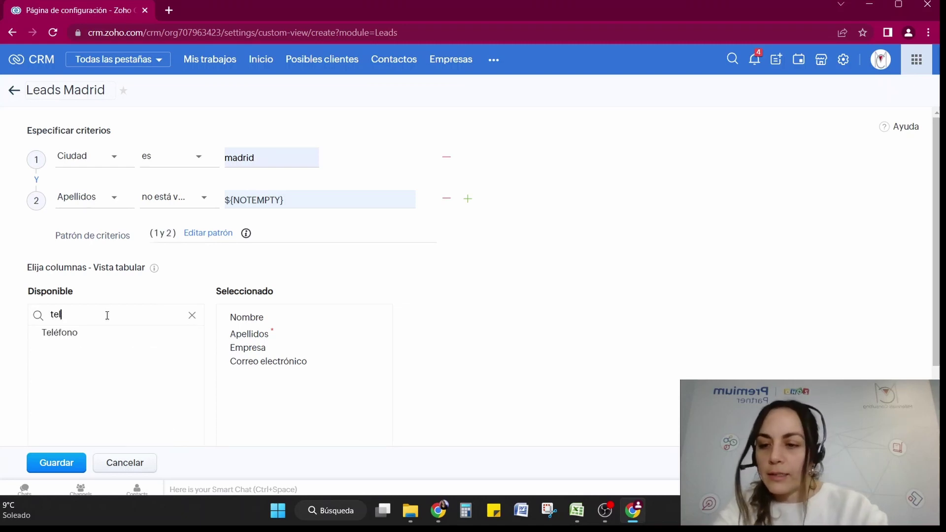
left_click(65, 333)
left_click(192, 315)
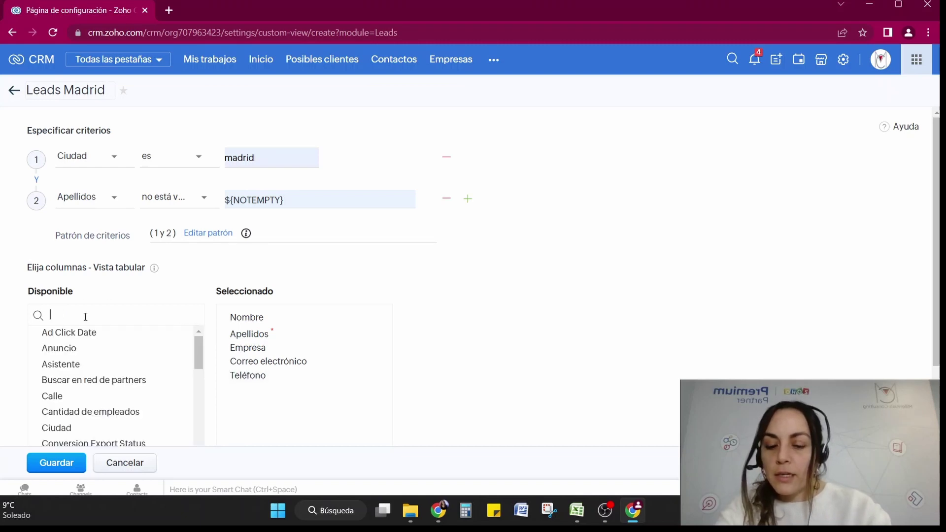
type("mó")
left_click(54, 332)
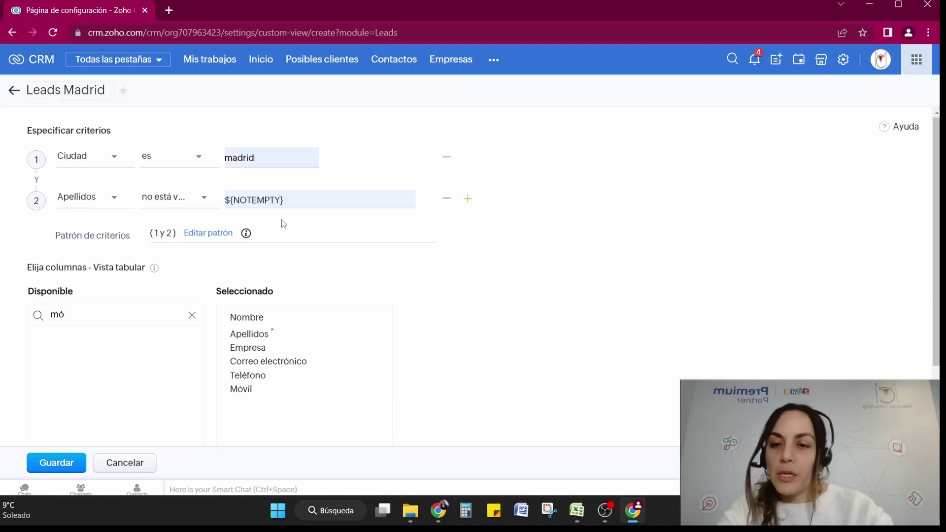
Add a third criterion, Teléfono no está vacío, and save the custom view.
left_click(468, 201)
left_click(81, 246)
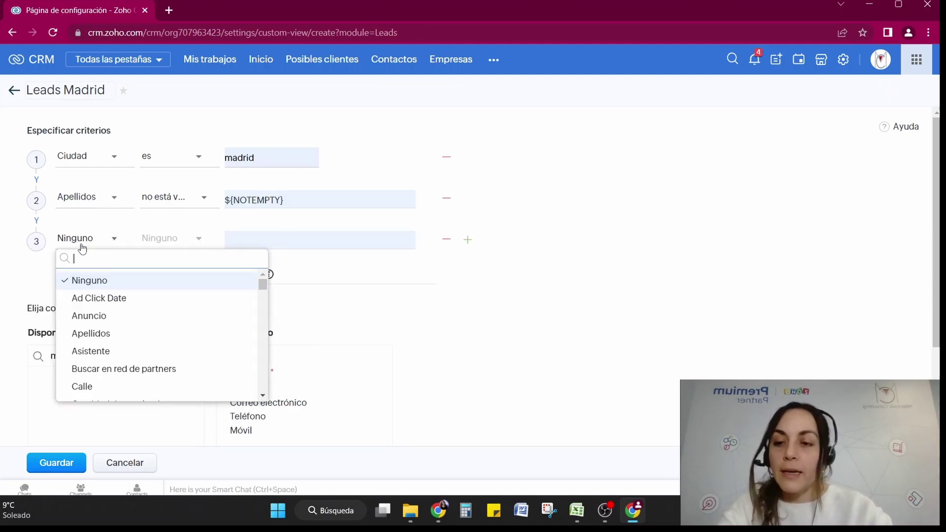
type("t")
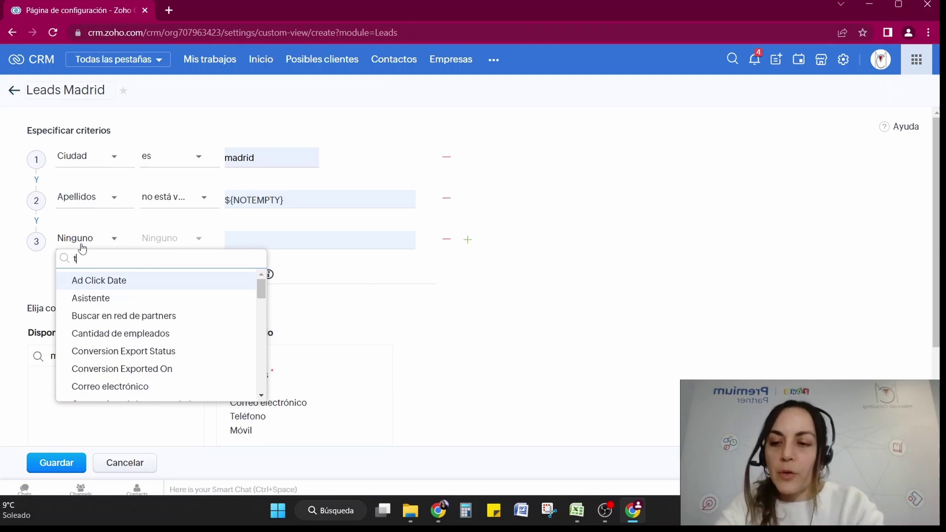
type("e")
left_click(62, 463)
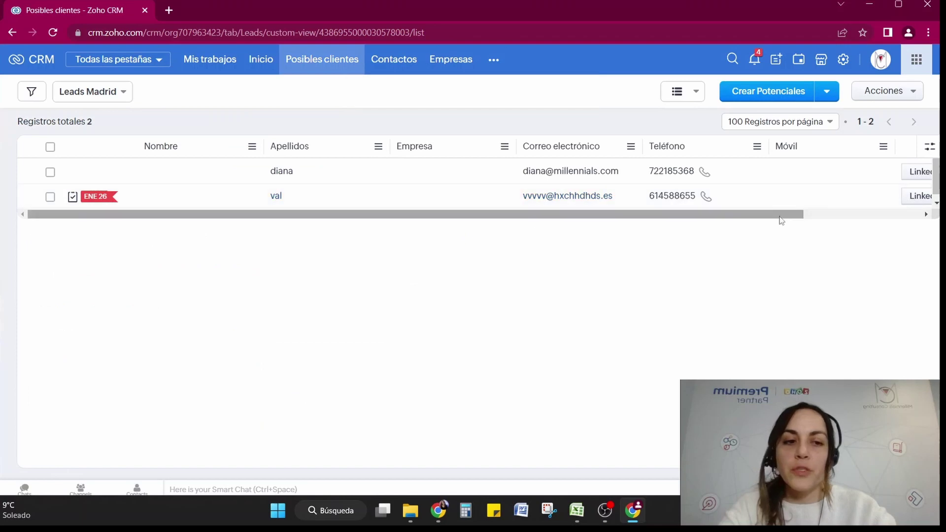
Edit the Leads Madrid view to remove the Teléfono criterion, and save it.
left_click_drag(780, 216, 582, 215)
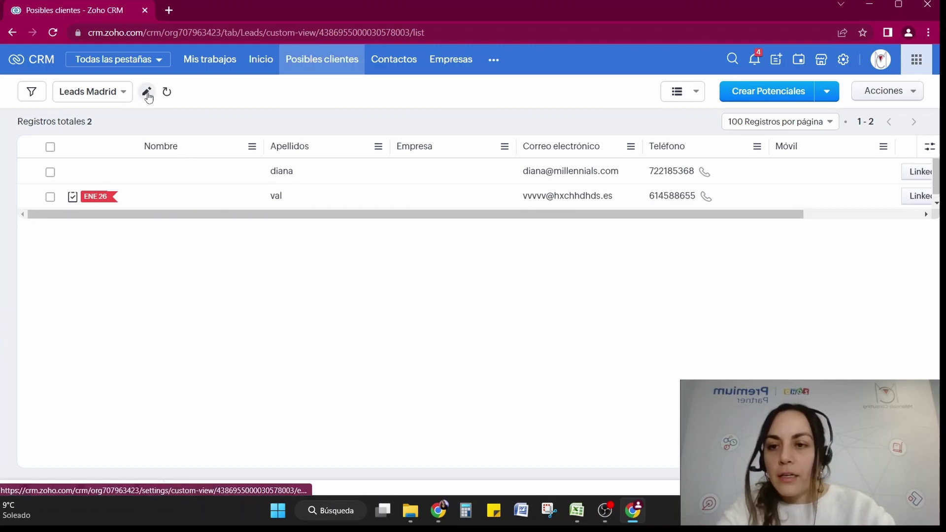
left_click(147, 93)
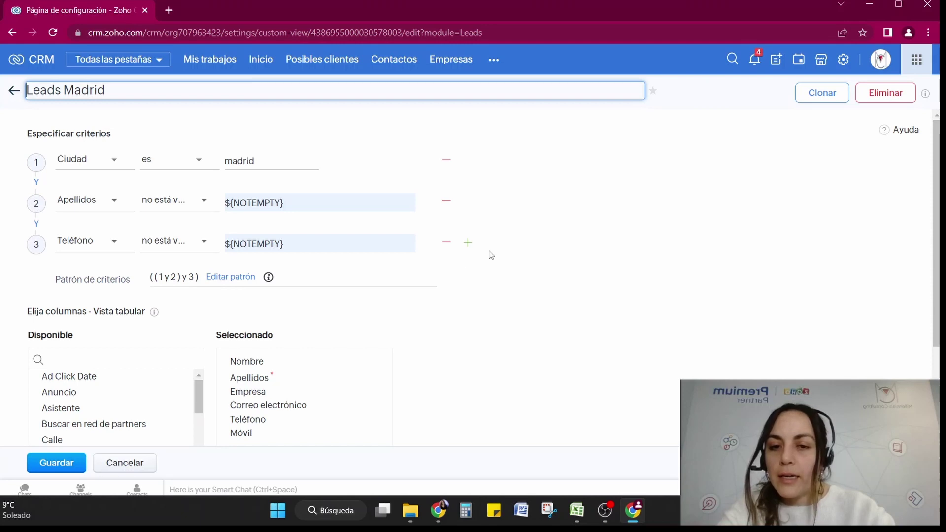
left_click(447, 243)
left_click(54, 459)
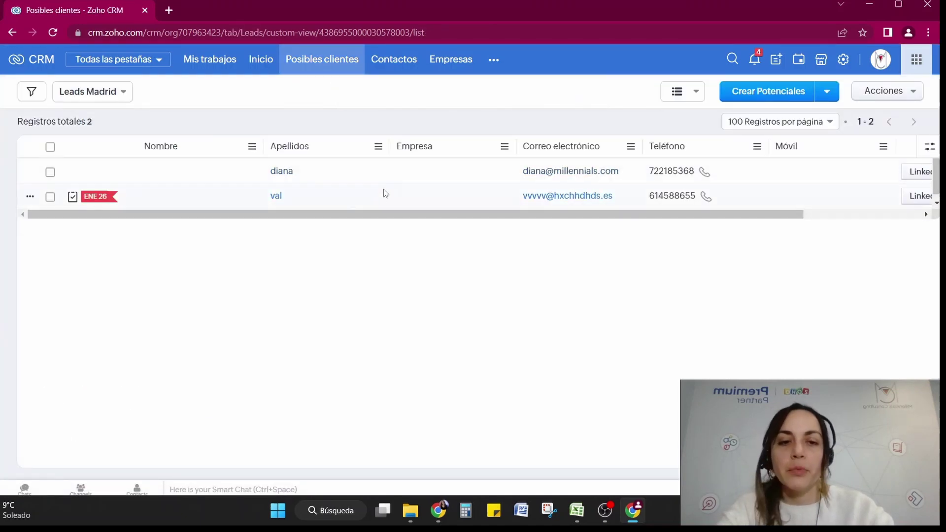
Switch the leads list to the favourite view Posibles clientes Mes.
left_click_drag(380, 215, 285, 213)
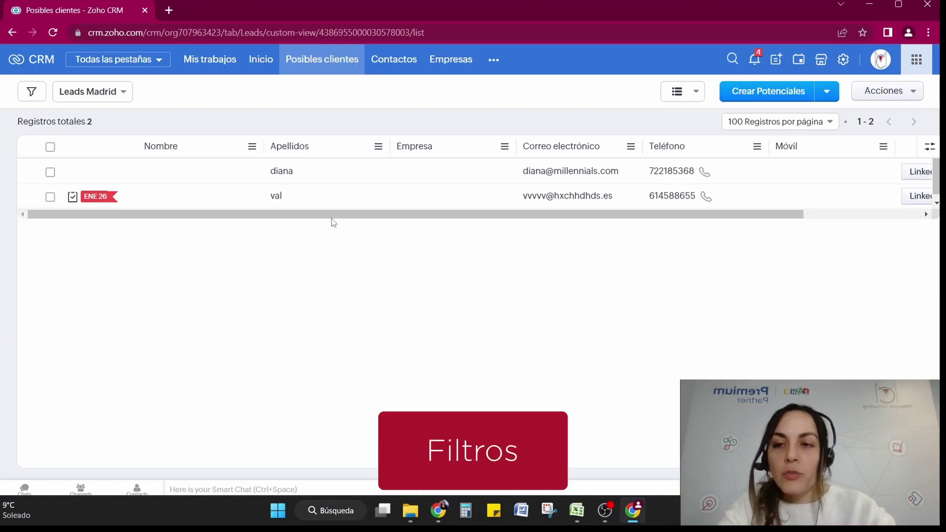
left_click(118, 93)
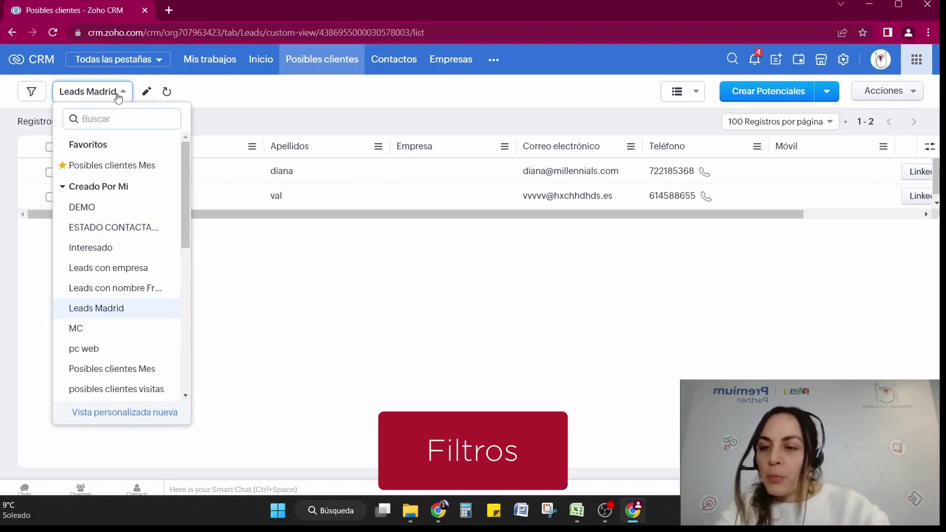
left_click(118, 165)
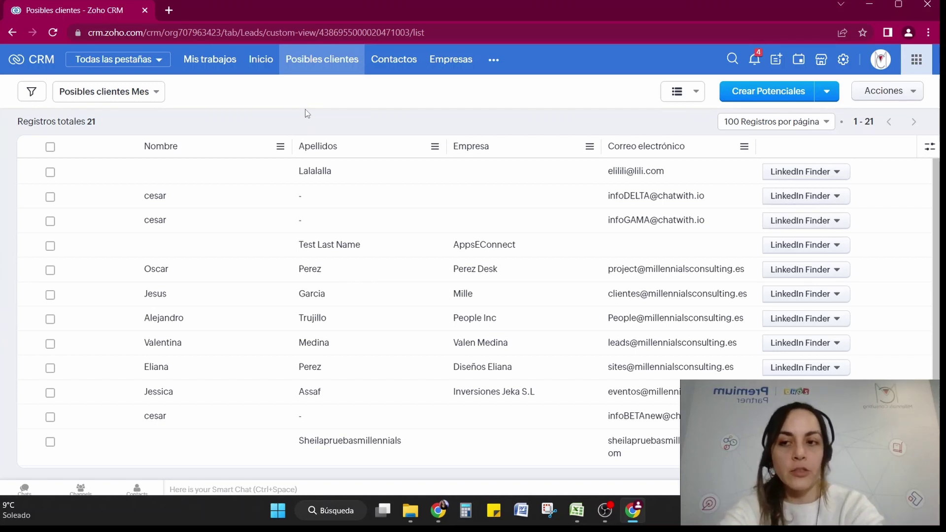
Show the lead filters and collapse the Filtros definidos por el sistema and Actividad en sitio web groups, keeping Filtrar por campos expanded.
left_click(32, 94)
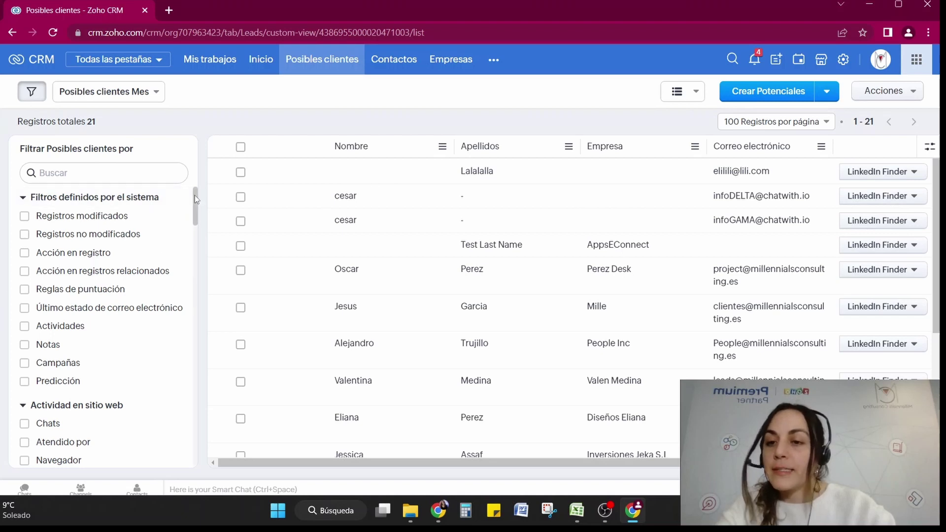
left_click_drag(194, 195, 196, 208)
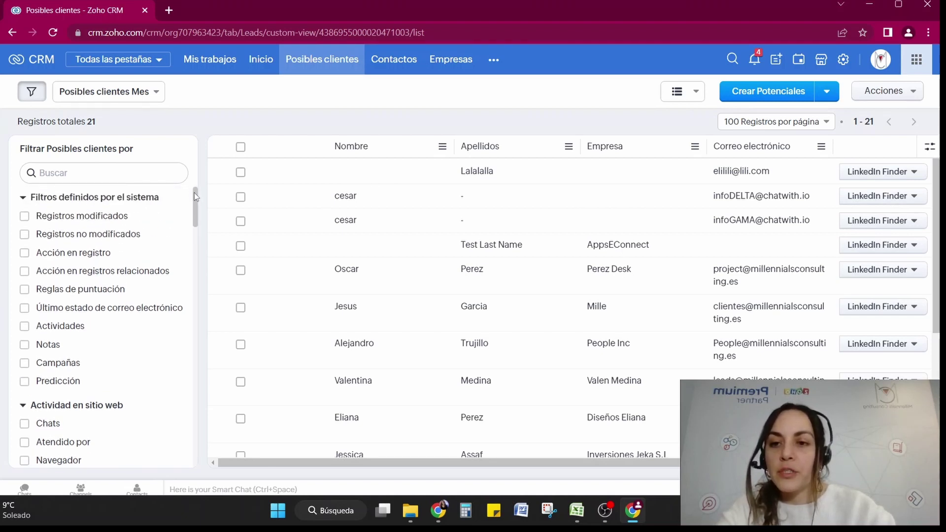
mouse_move(194, 193)
left_mouse_down()
mouse_move(199, 222)
mouse_move(199, 176)
left_mouse_up()
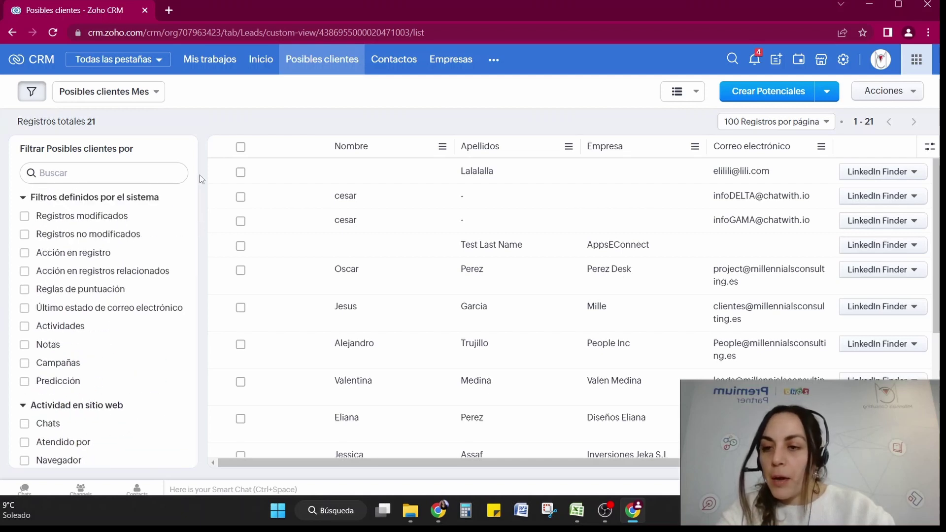
left_click(24, 199)
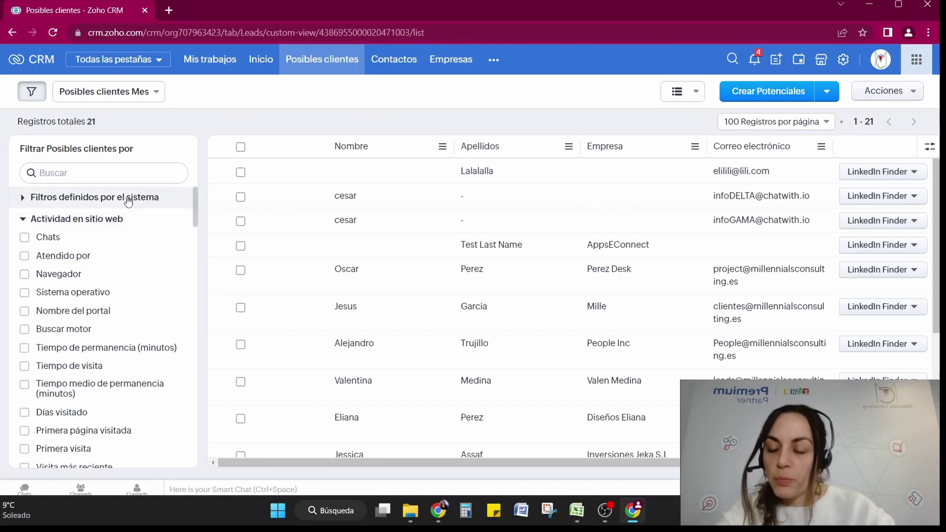
left_click(25, 222)
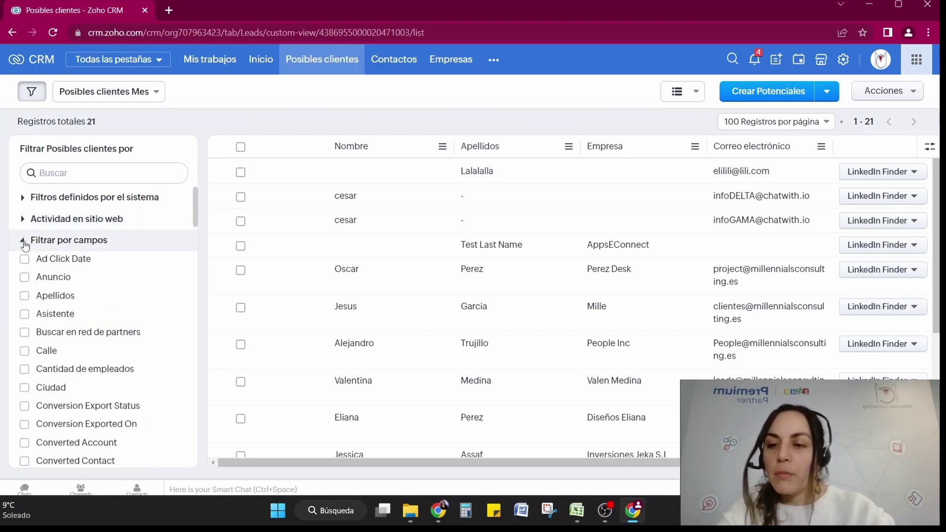
left_click(23, 242)
left_click(24, 242)
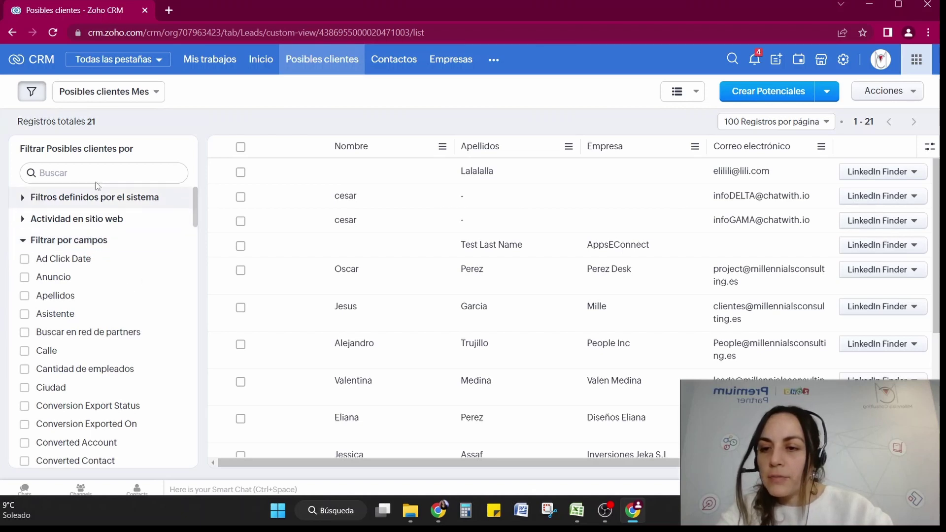
Search the filter fields for "fech", replace the search with "cre", and enable the Hora de creación filter.
left_click(53, 175)
type("fech")
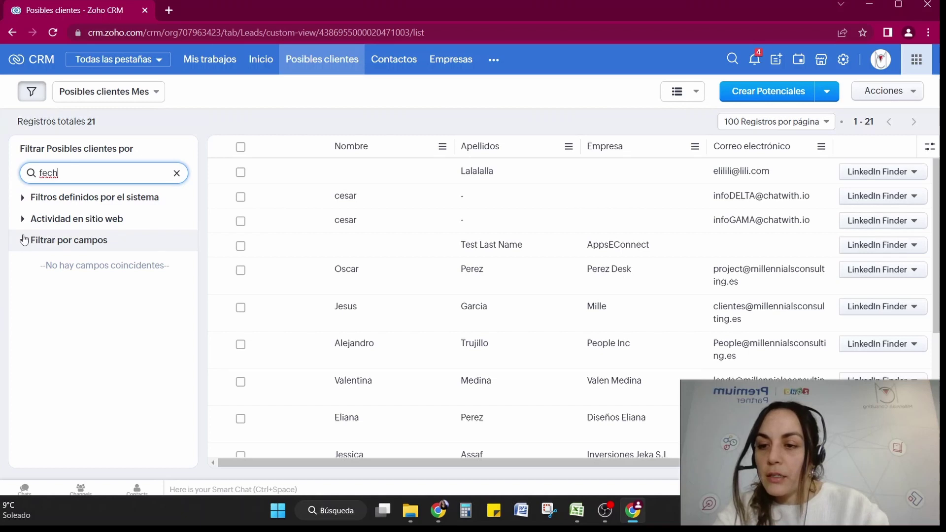
key("BackSpace")
key("BackSpace")
key("BackSpace")
key("BackSpace")
type("cre")
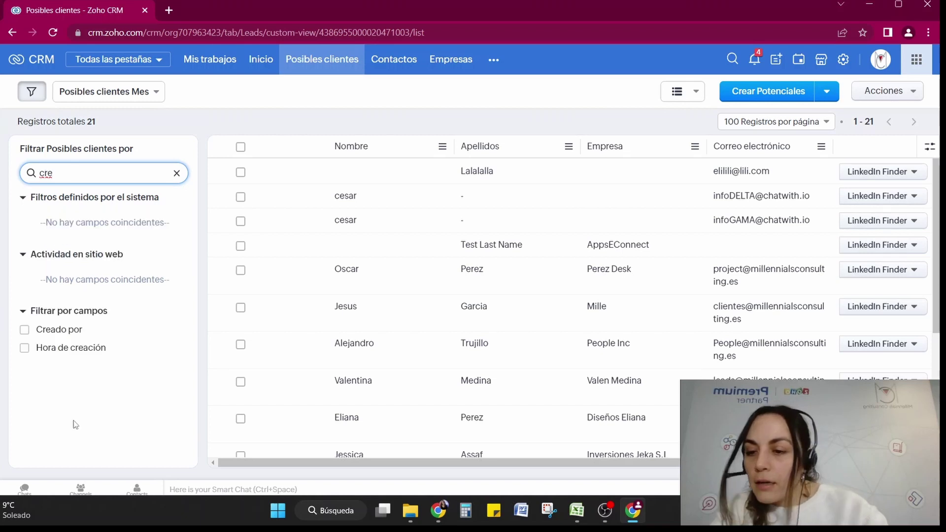
left_click(25, 353)
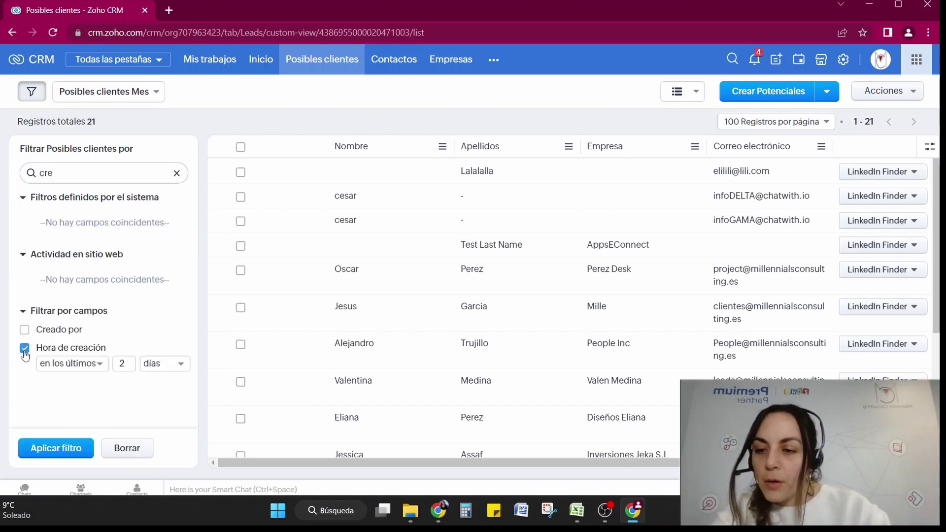
Set the Hora de creación condition to Esta semana and apply the filter to the leads list.
left_click(102, 364)
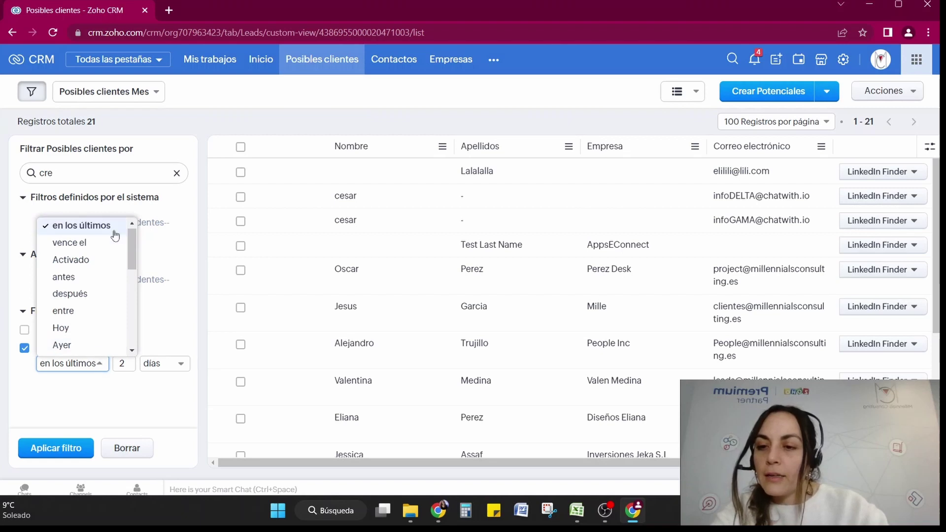
scroll(131, 235, "up", 1)
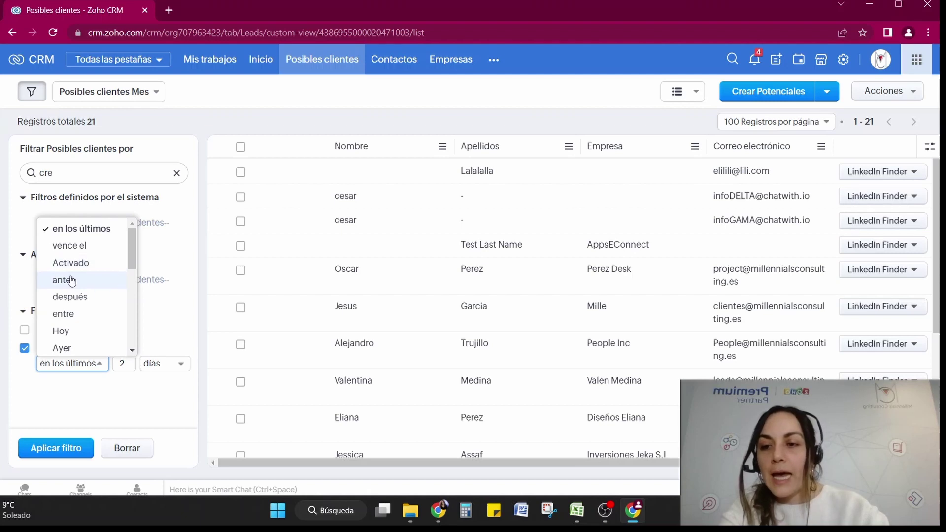
scroll(132, 289, "down", 3)
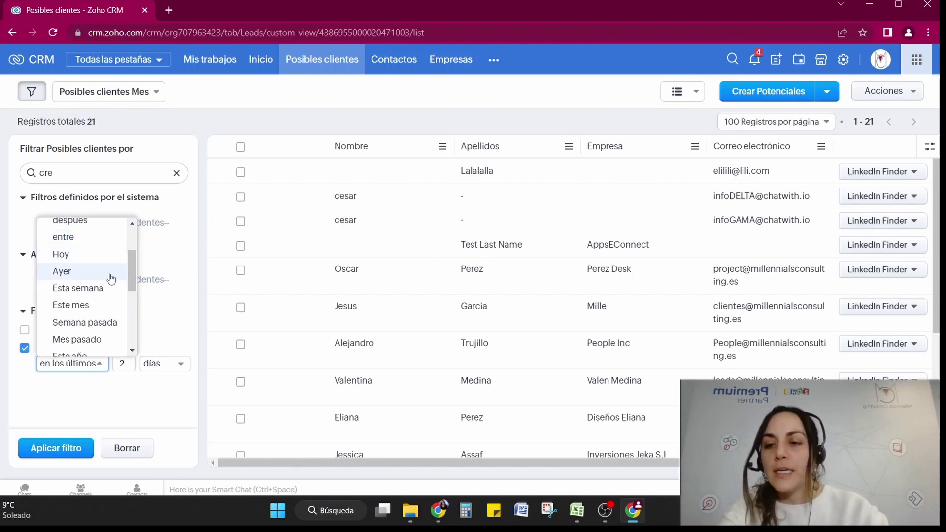
scroll(134, 268, "down", 1)
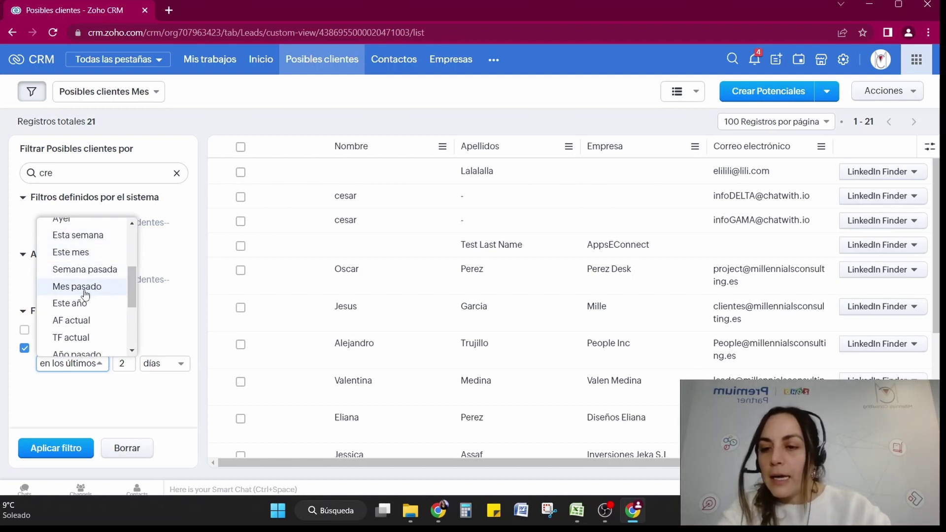
scroll(135, 293, "down", 1)
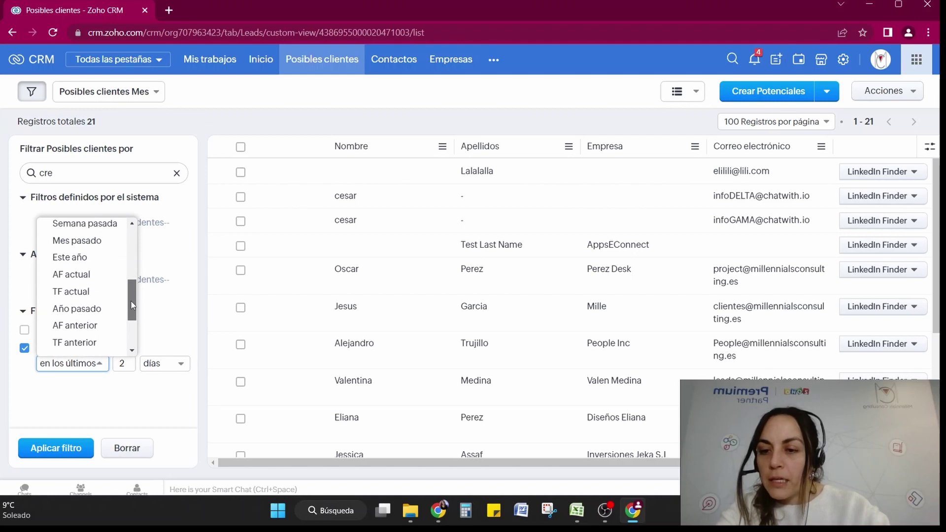
left_click_drag(132, 304, 133, 271)
left_click(89, 304)
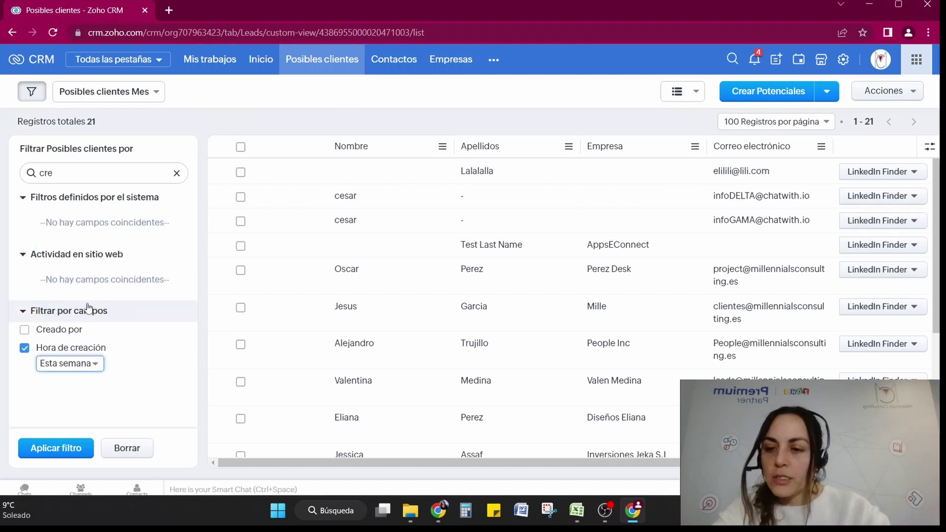
left_click(58, 449)
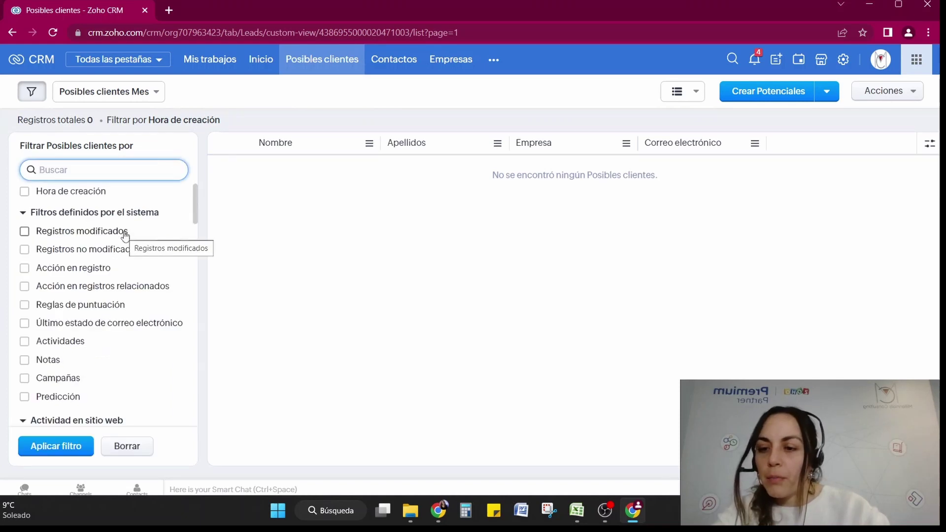
Enable the Actividades filter with Vencimiento de Actividad set to Hoy, and apply it.
left_click(25, 345)
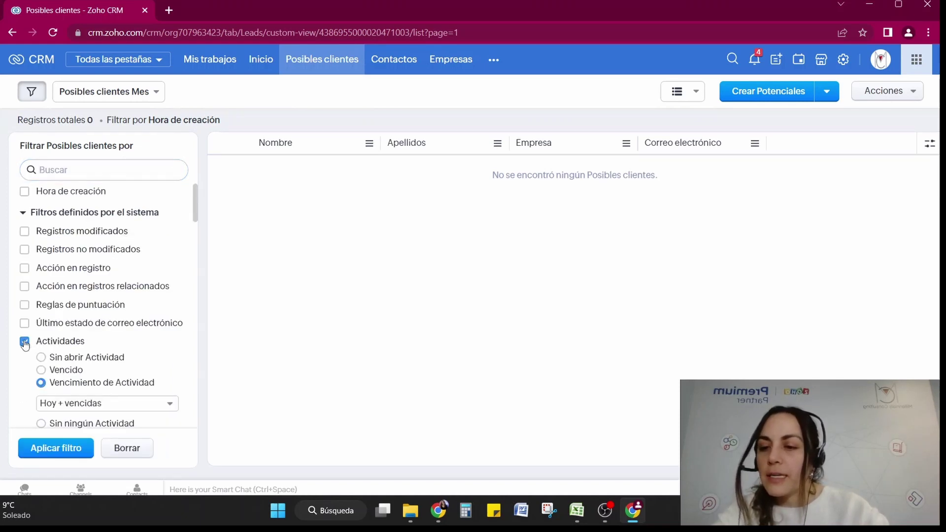
left_click_drag(196, 194, 196, 209)
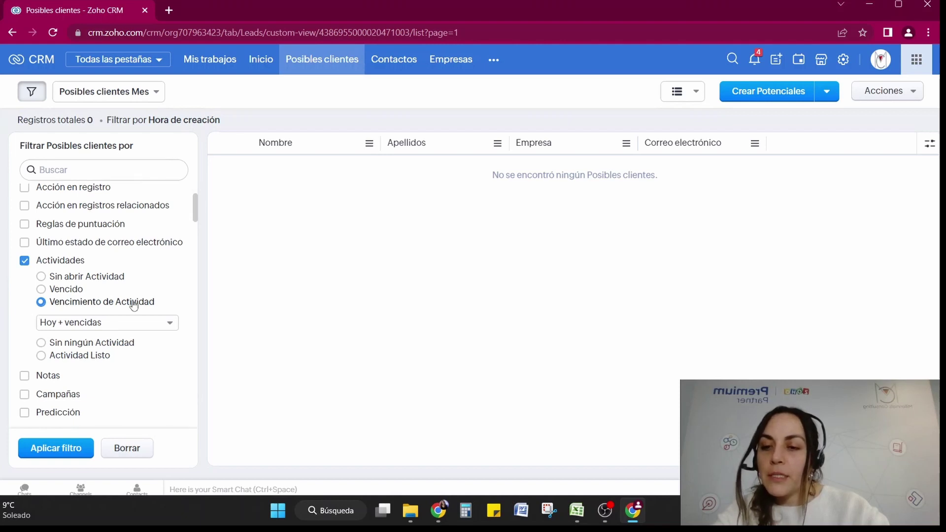
left_click(169, 326)
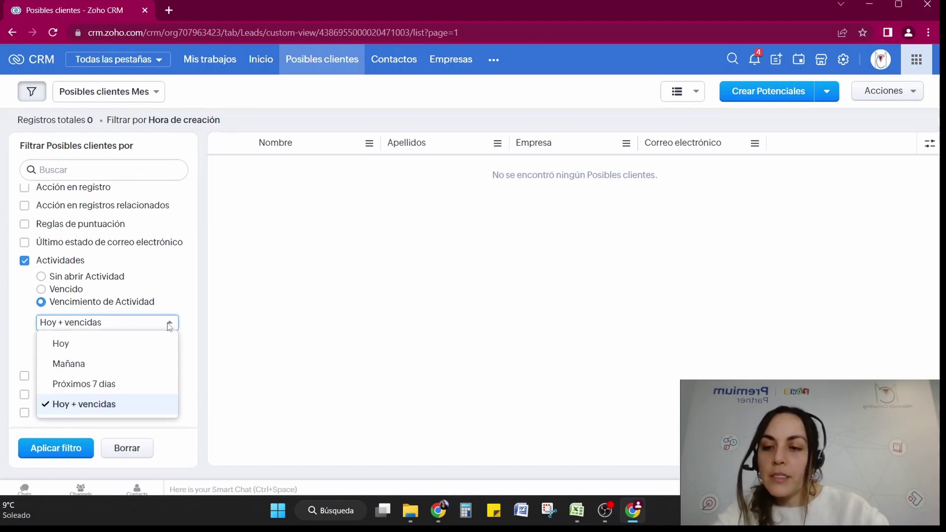
left_click(61, 345)
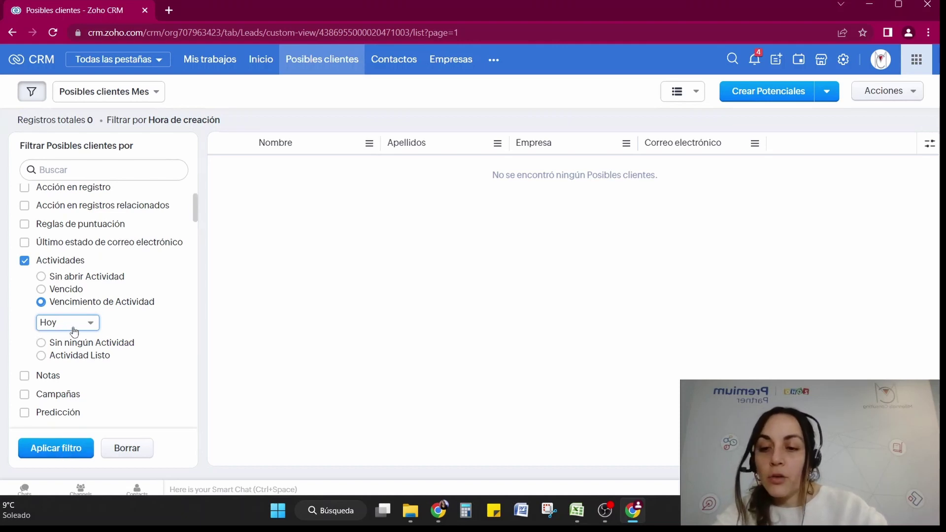
left_click(65, 448)
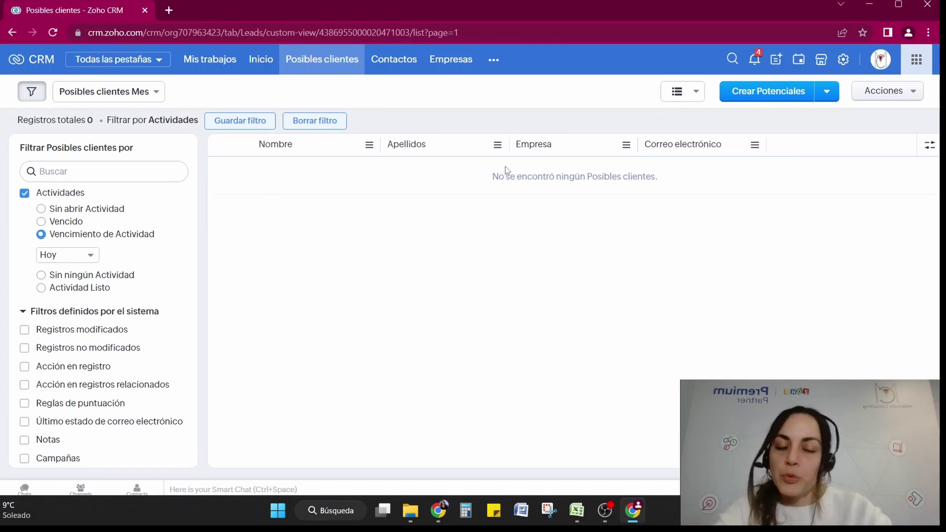
Switch the leads list to the public view Todos los Posibles clientes.
mouse_move(179, 93)
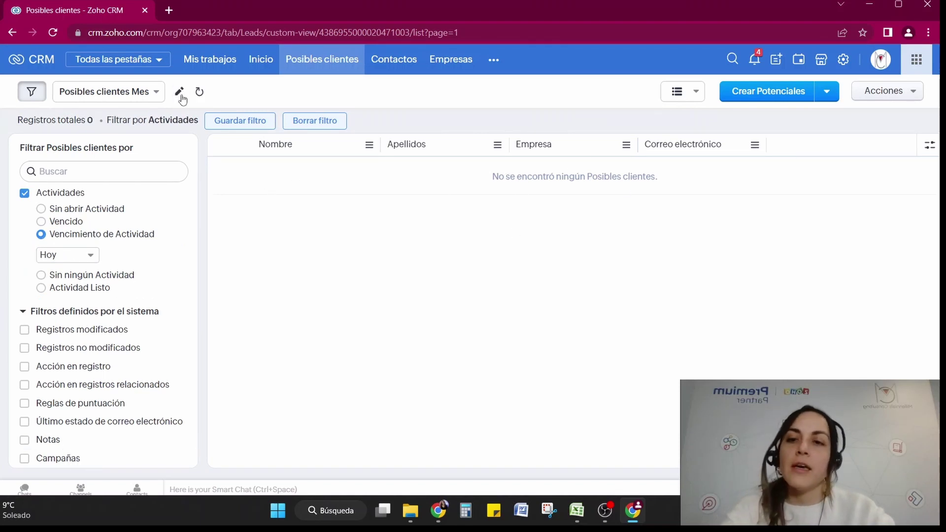
left_click(155, 94)
left_click_drag(185, 185, 181, 371)
scroll(179, 363, "up", 6)
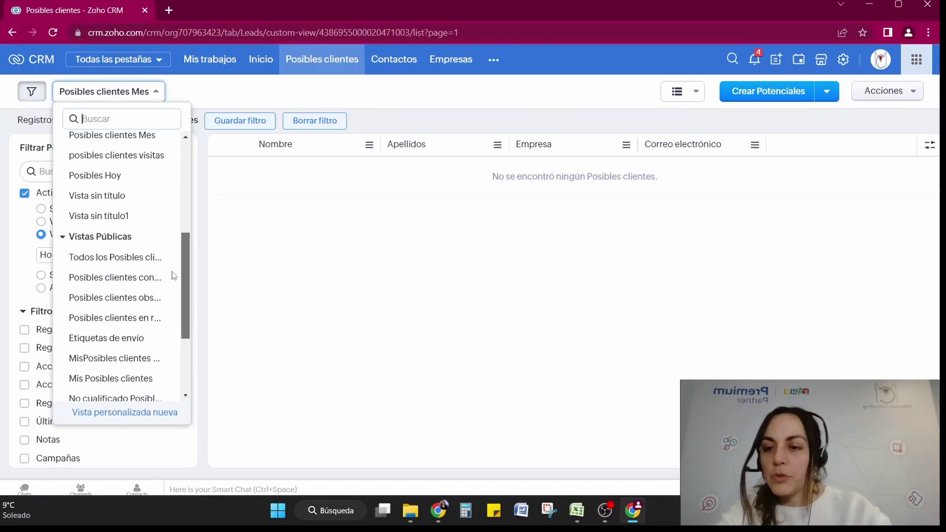
scroll(172, 208, "up", 3)
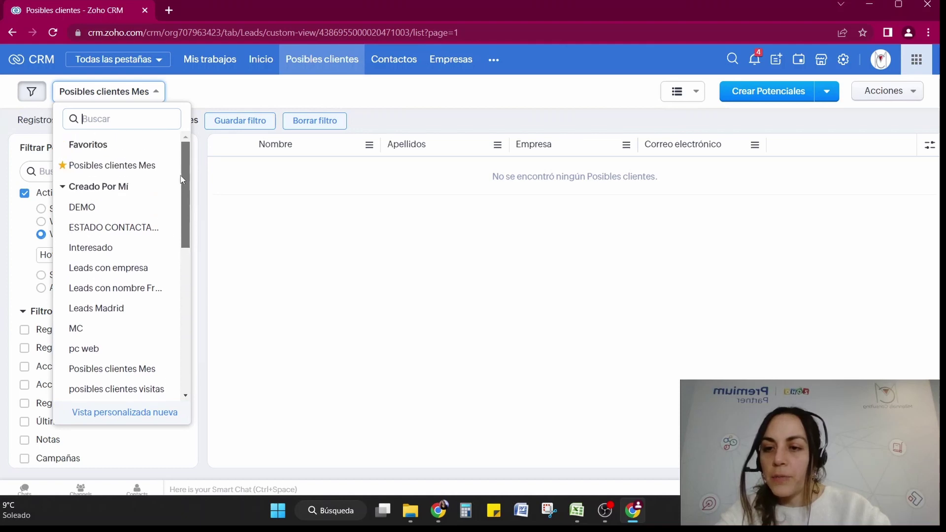
left_click_drag(180, 175, 196, 261)
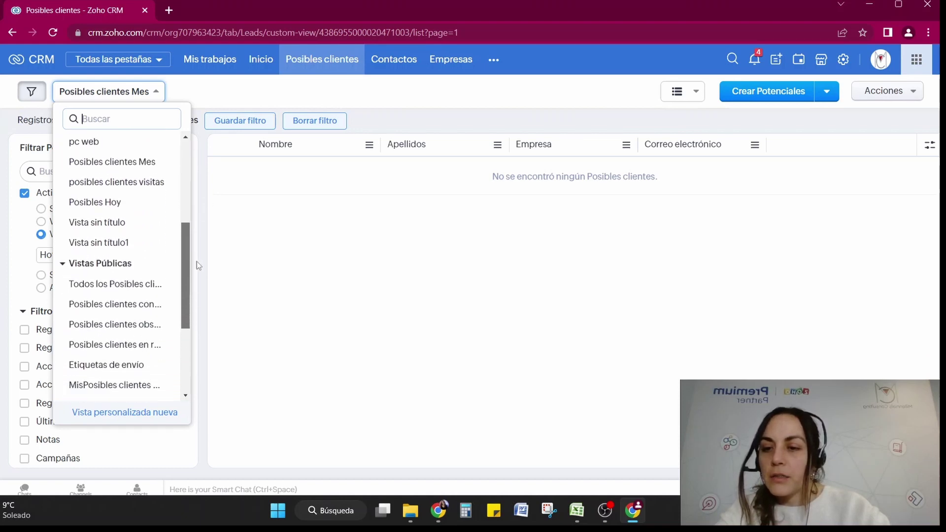
left_click(105, 281)
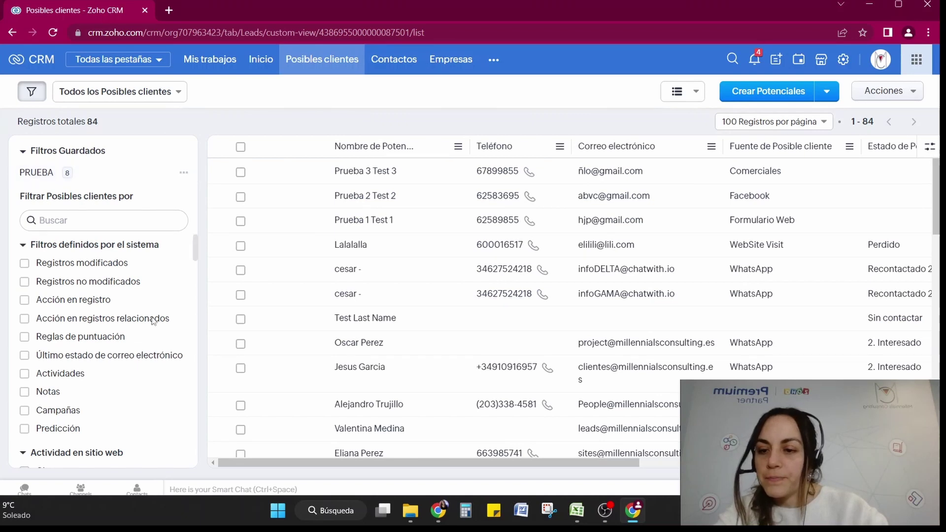
Collapse the Actividad en sitio web filter group and look through the remaining filter fields.
left_click(116, 220)
scroll(115, 220, "down", 4)
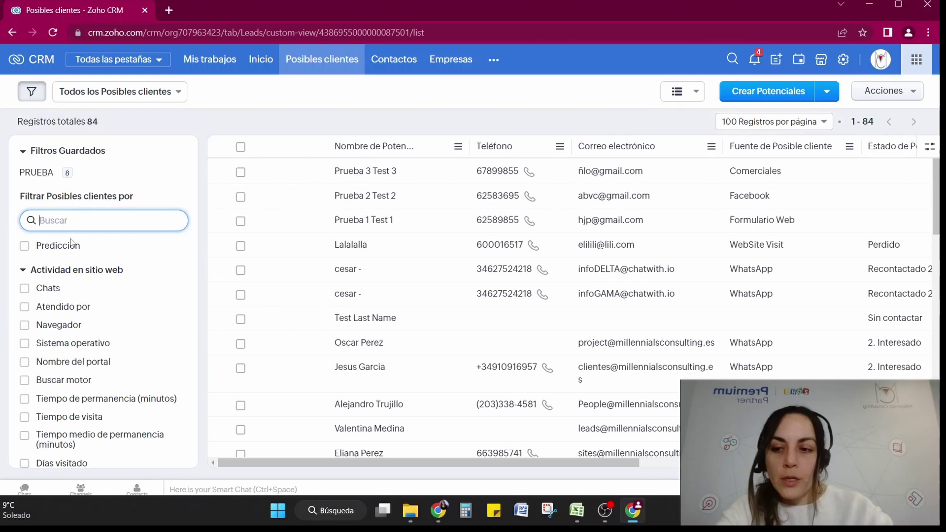
scroll(96, 324, "up", 2)
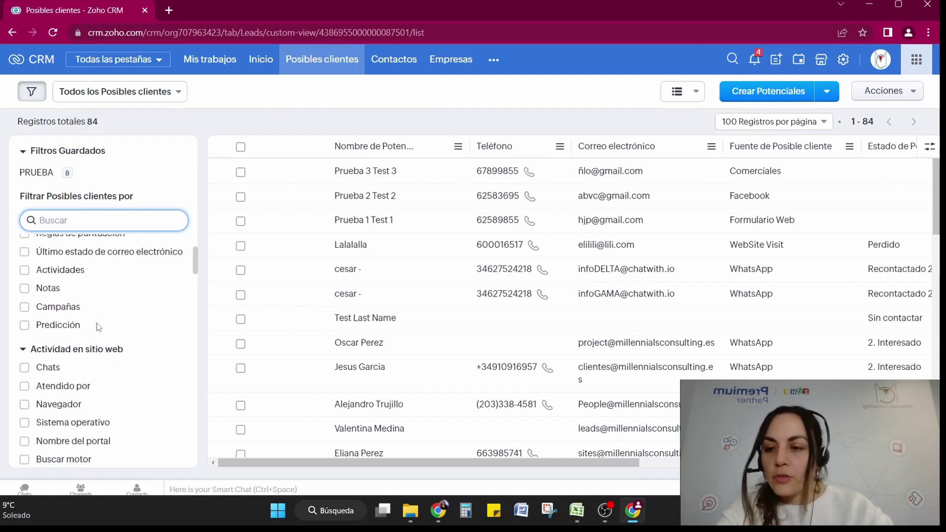
left_click(34, 349)
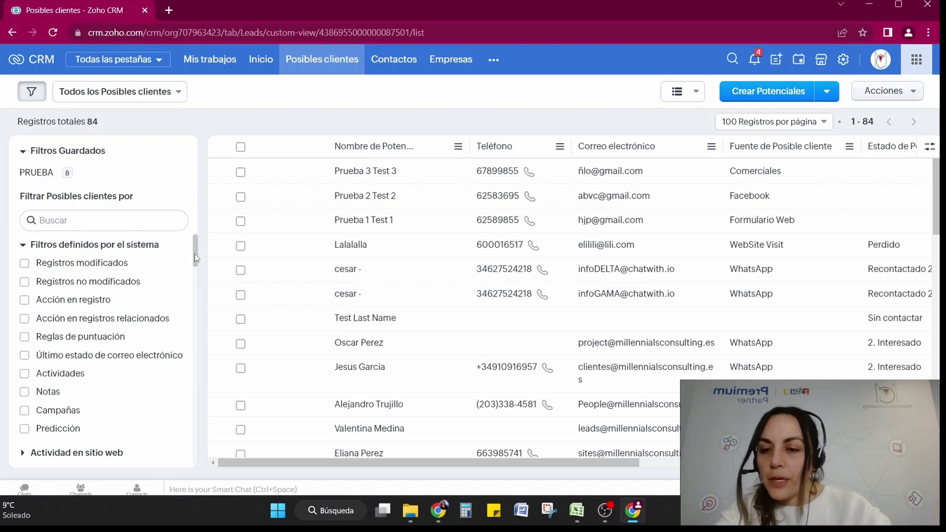
left_click_drag(195, 249, 195, 260)
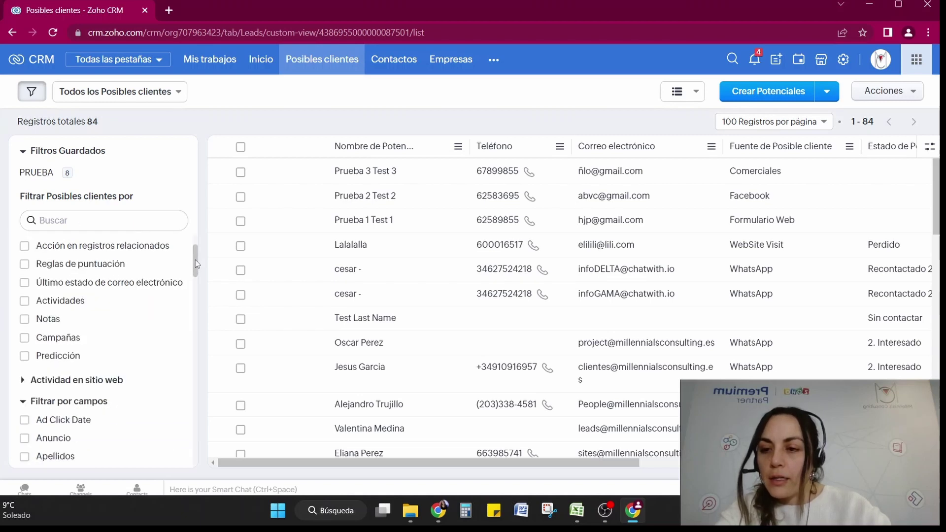
scroll(195, 259, "up", 3)
Search the filter fields for "fuent", set Fuente de Posible cliente to no está vacío, and apply the filter.
left_click(50, 221)
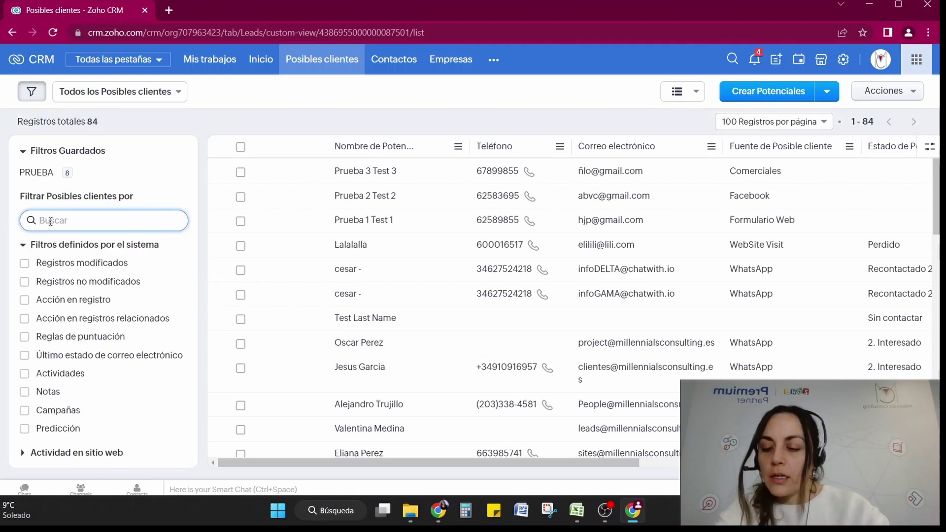
type("fuent")
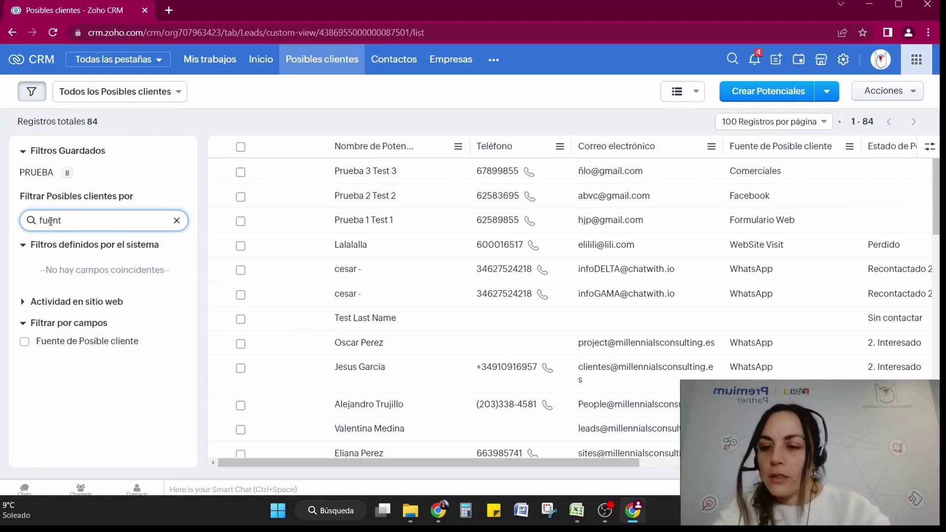
left_click(48, 344)
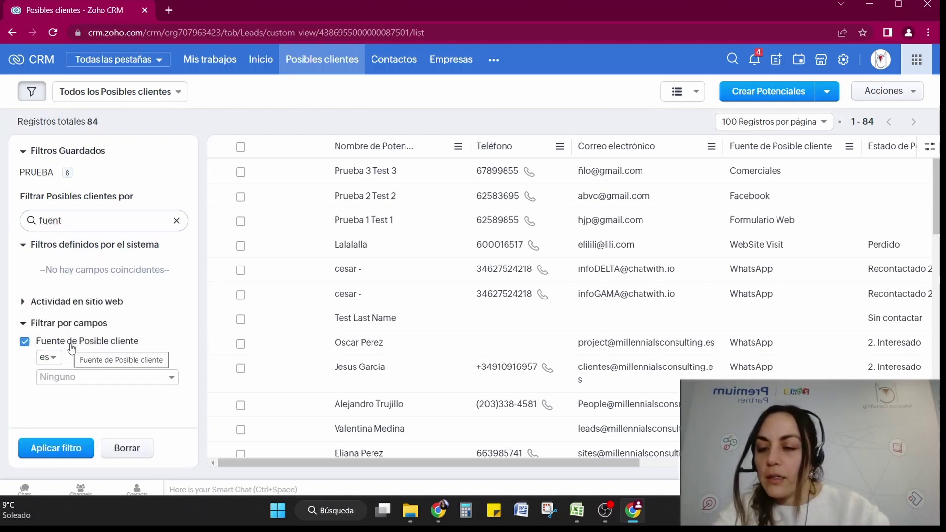
left_click(57, 360)
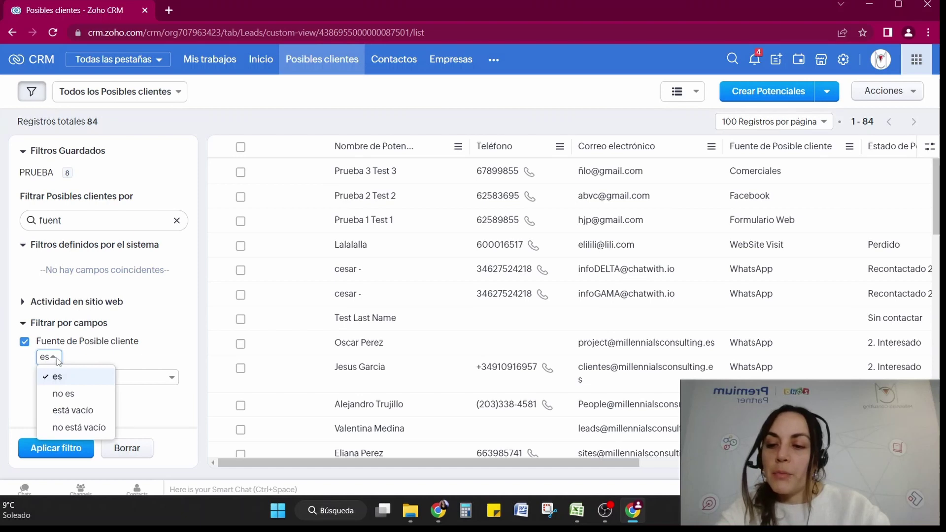
left_click(97, 428)
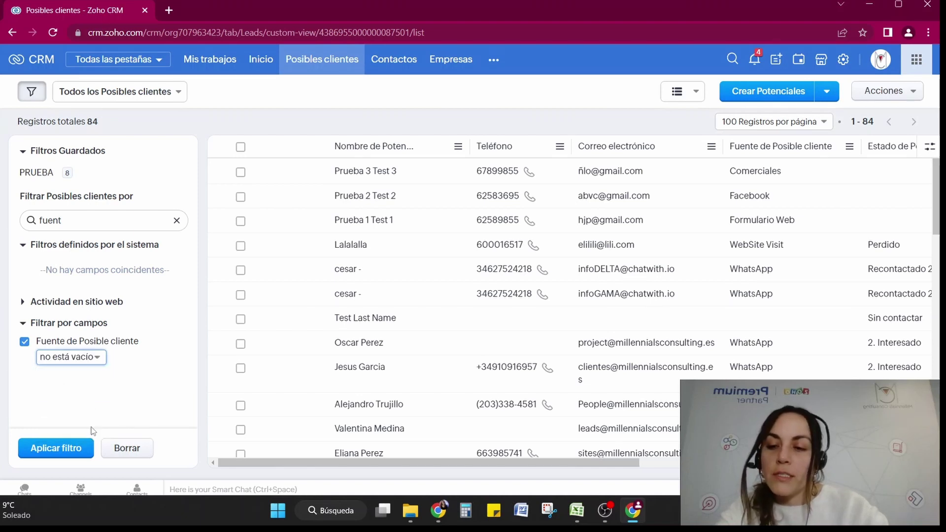
left_click(45, 454)
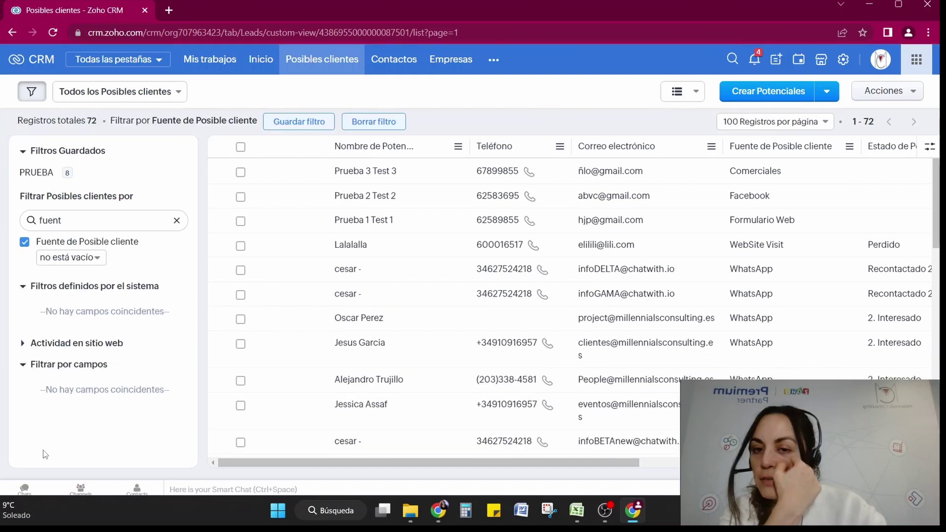